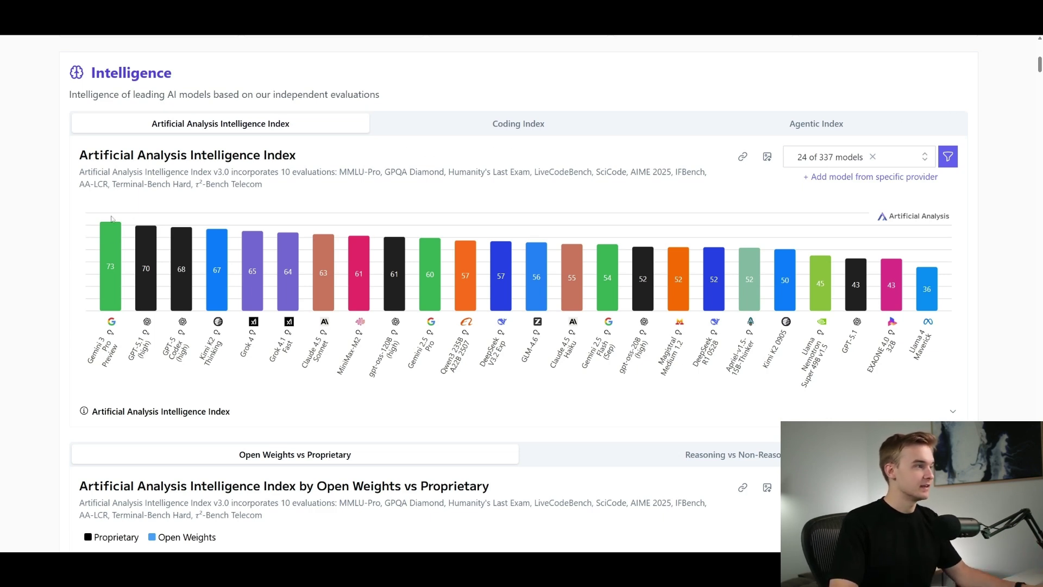
- Review the Artificial Analysis Intelligence Index chart, led by Gemini 3 Pro Preview at 73
mouse_move(112, 237)
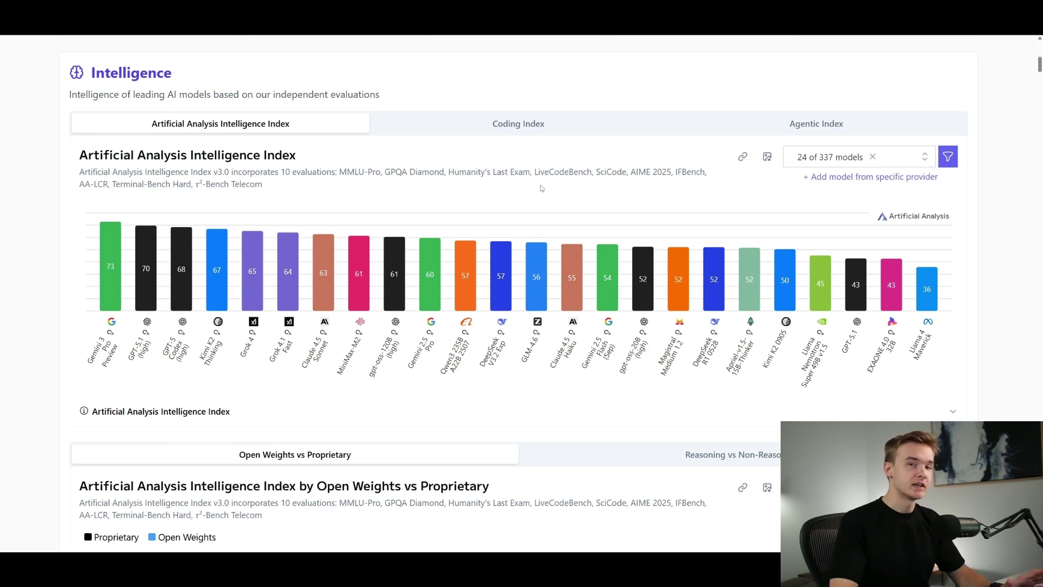
- Compare the Coding Index and Agentic Index rankings, ending on Coding
click(537, 127)
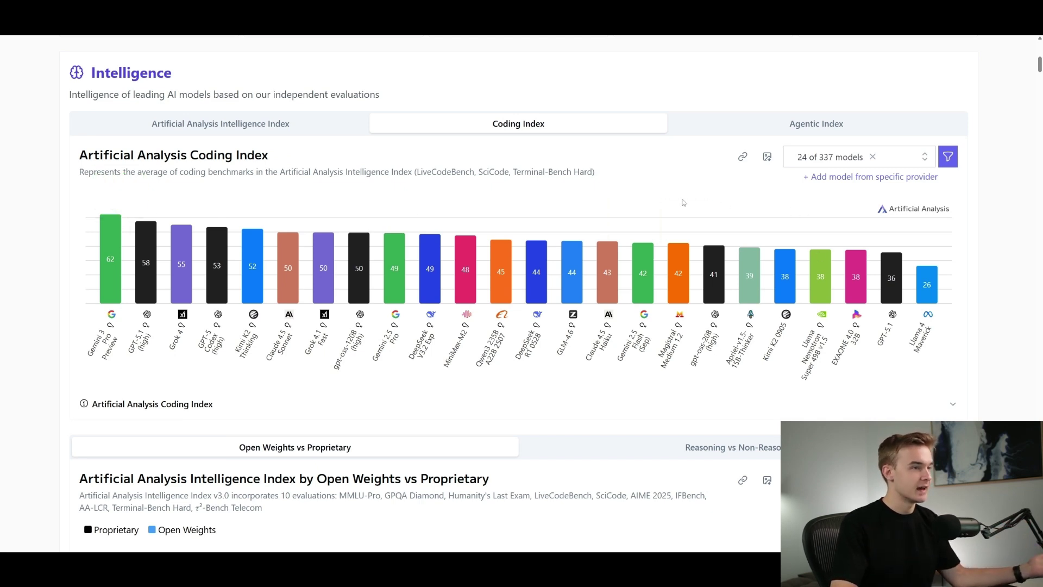
click(686, 125)
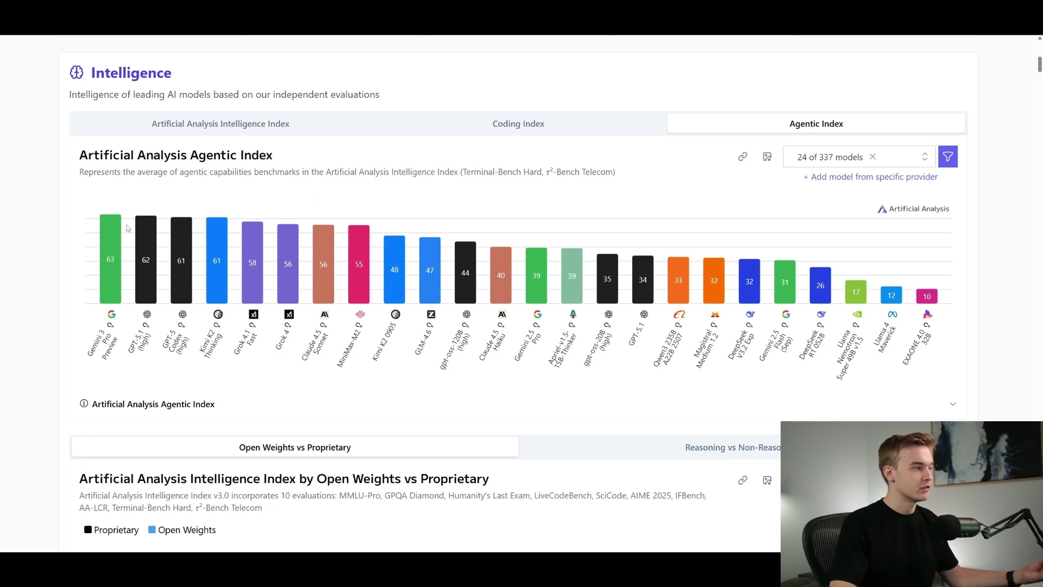
mouse_move(114, 232)
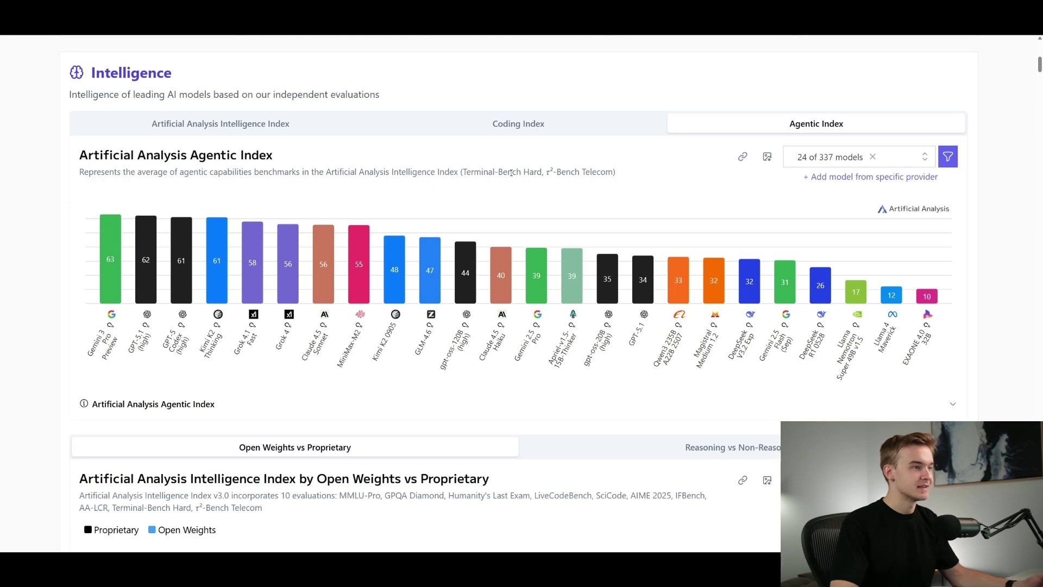
click(481, 126)
- Cycle through the index charts back to the Intelligence Index and scroll to the top
click(318, 125)
click(466, 124)
click(676, 125)
click(290, 124)
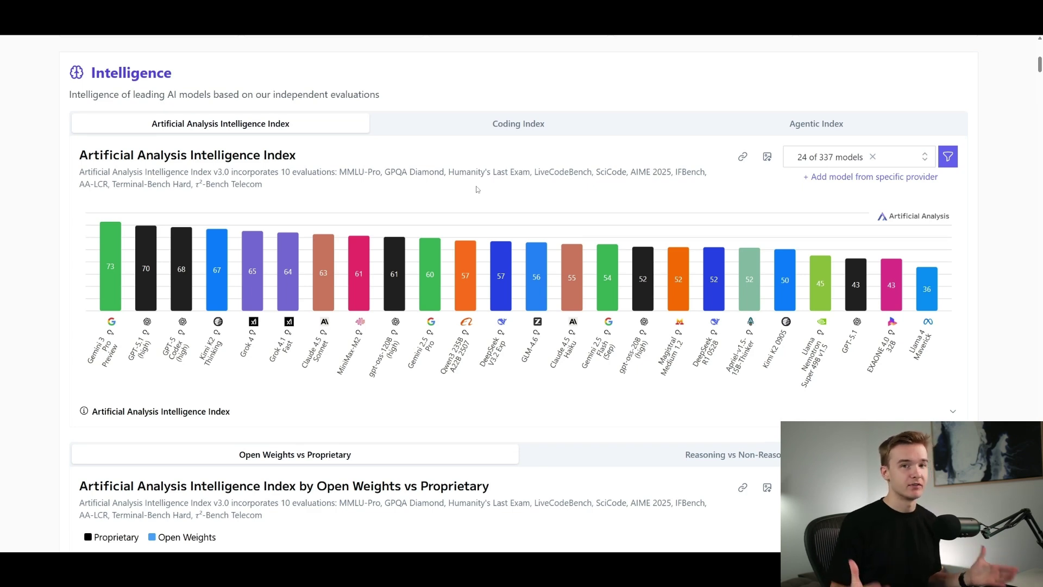
scroll(477, 189, up, 1)
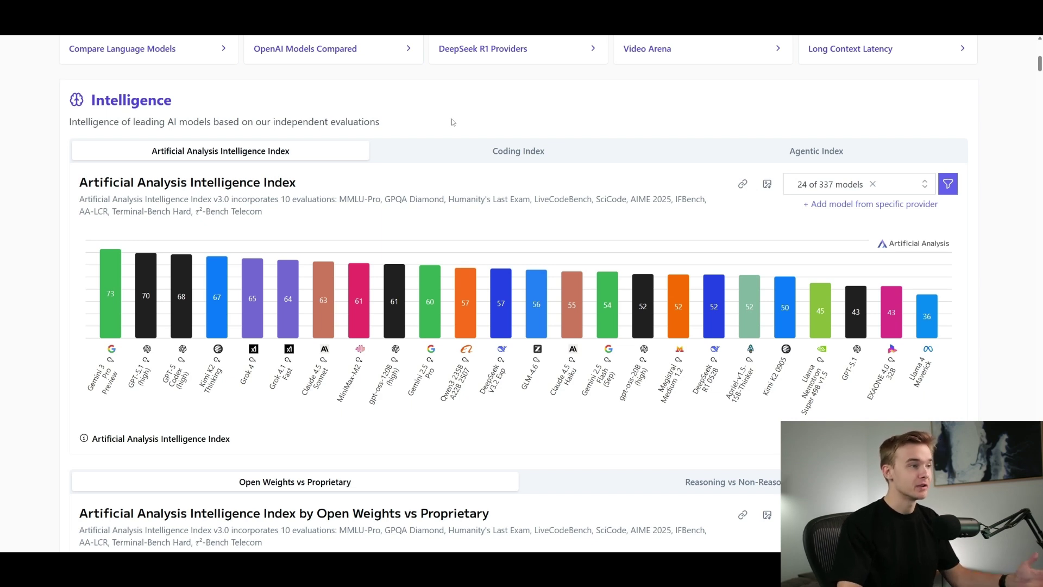
mouse_move(429, 276)
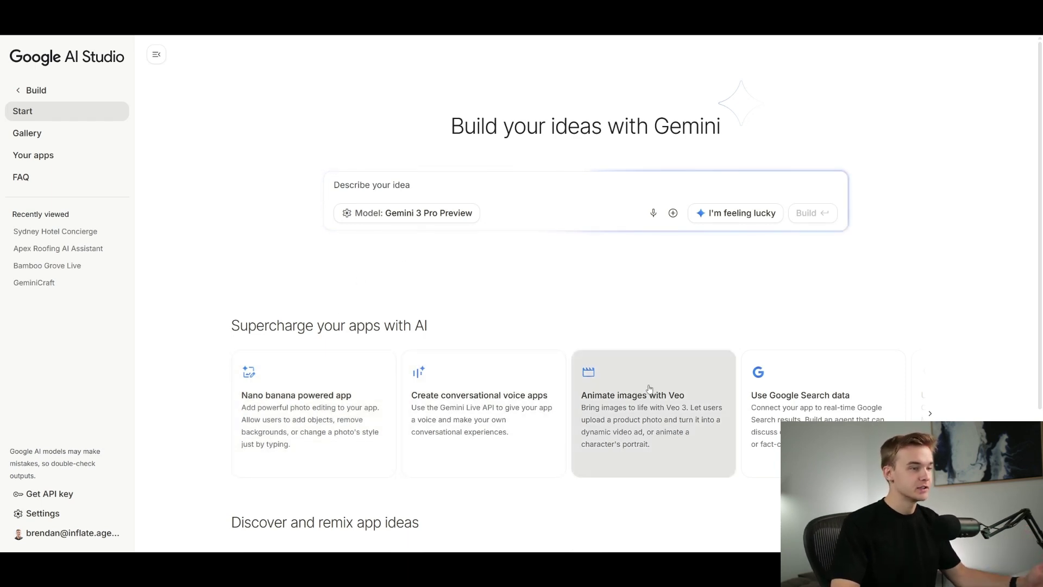
- Build an app from the prompt 'Create the flappy bird video game' with Gemini 3 Pro Preview
scroll(804, 402, right, 5)
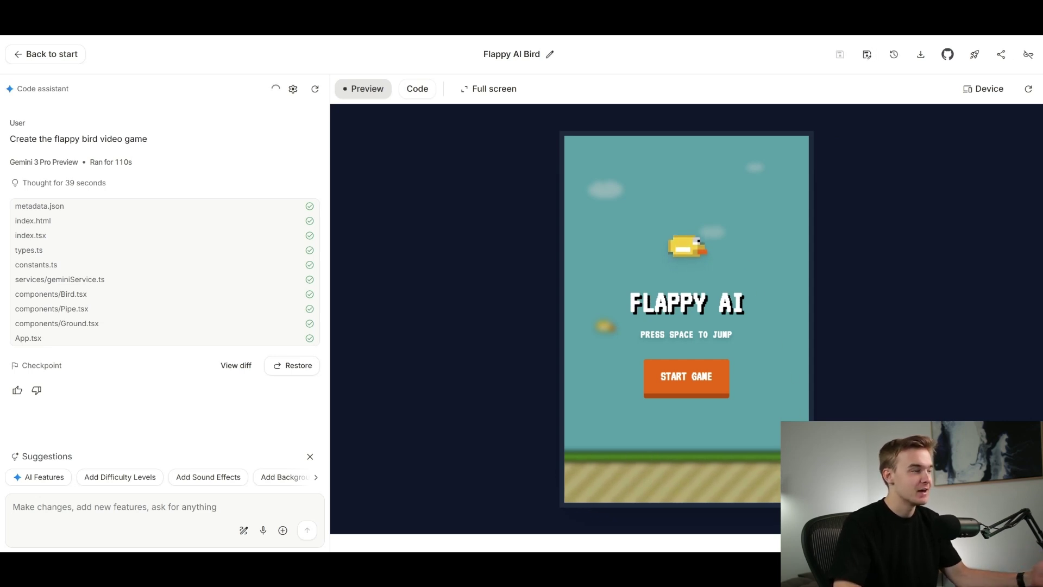
- Test-play Flappy AI in the preview, retrying after each instant game over
click(693, 378)
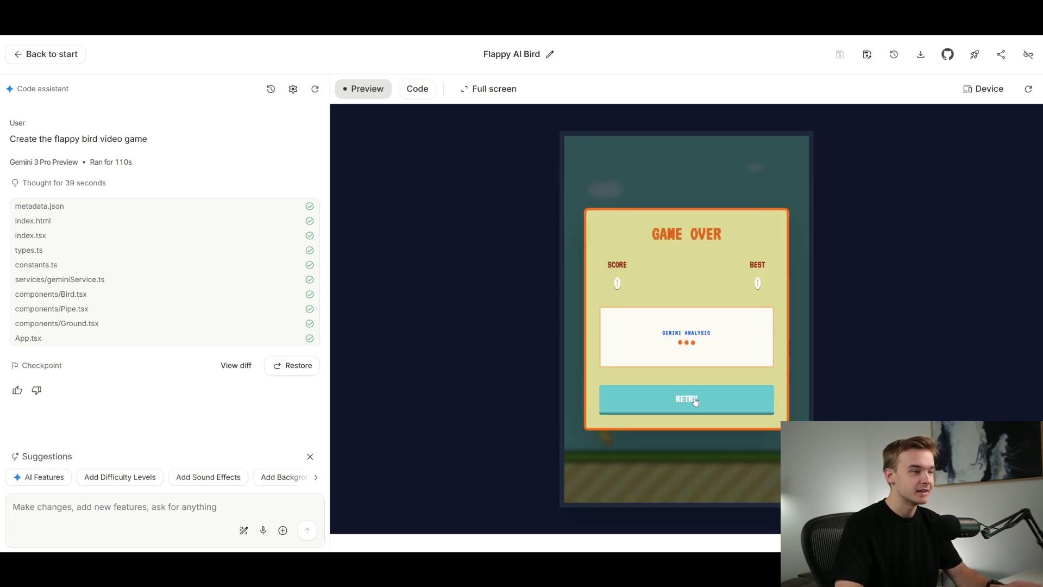
click(695, 401)
click(696, 400)
click(696, 400)
click(696, 400)
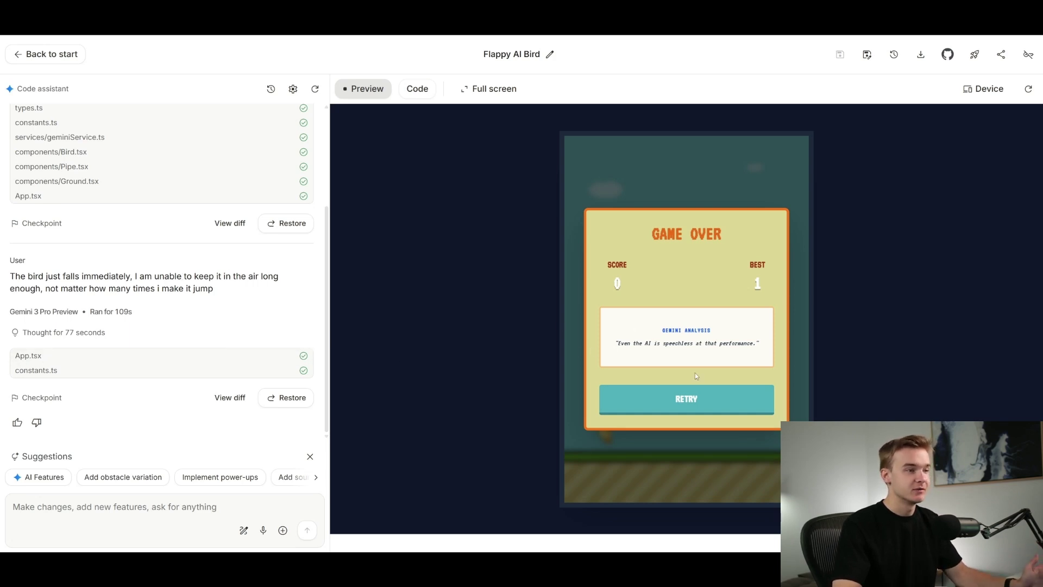
- Restart the fixed game and flap the bird through the pipes to a score of 7
click(687, 399)
key(space)
key(space)
key(space)
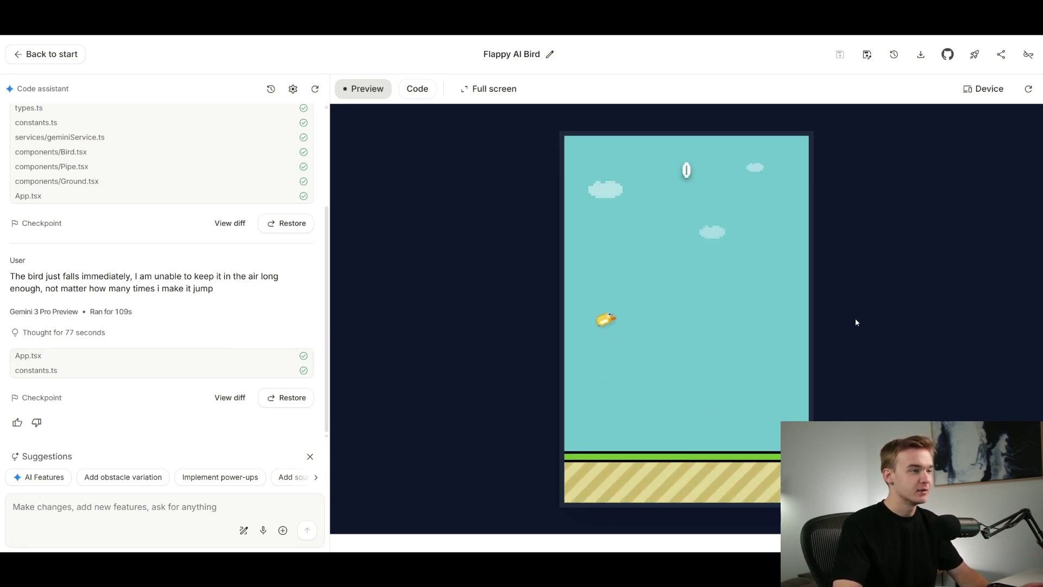
key(space)
key(space)
key(space)
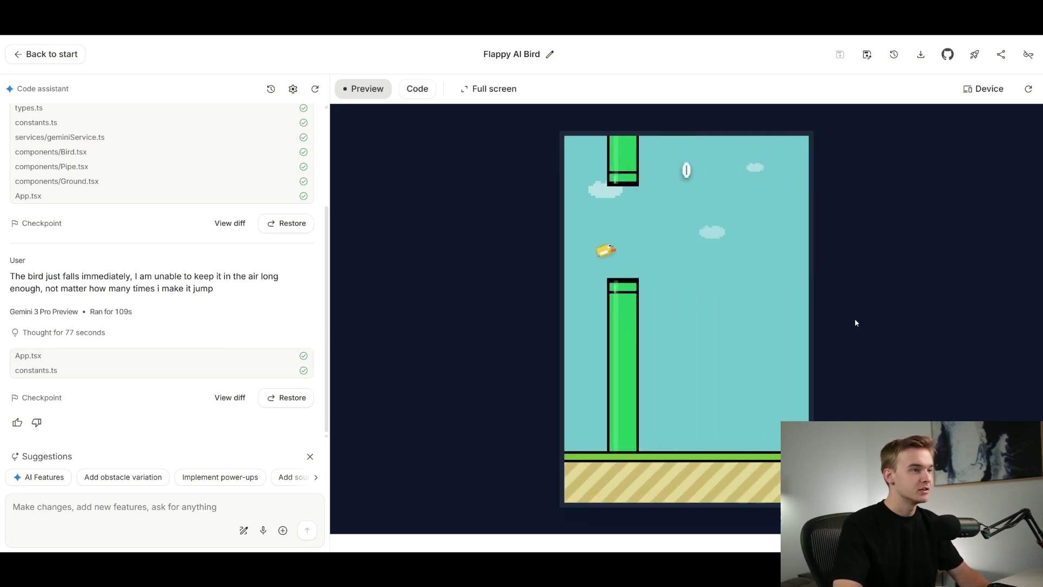
key(space)
key(space)
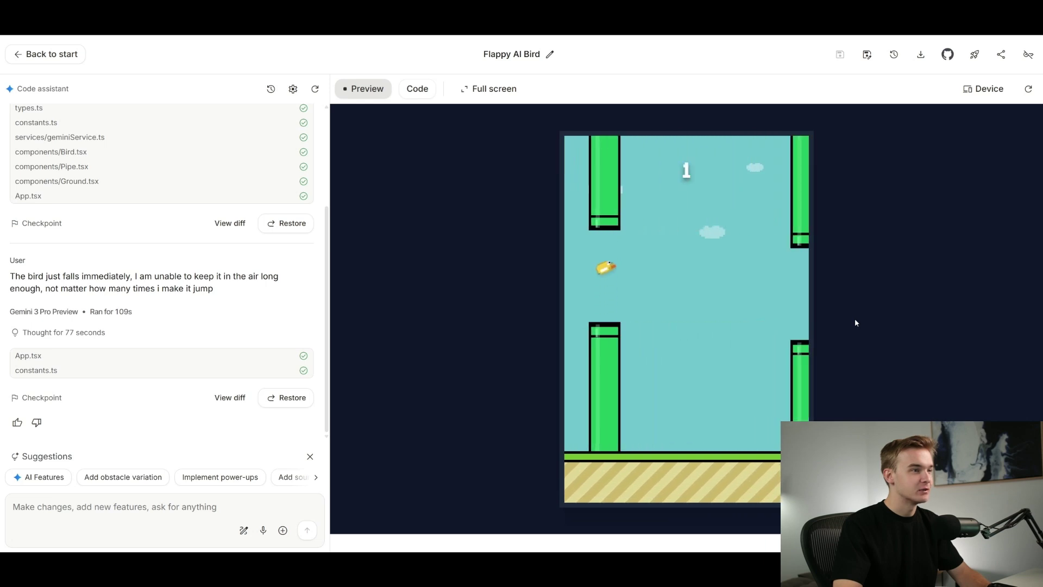
key(space)
key(space)
key(space)
key(space)
key(space)
key(space)
key(space)
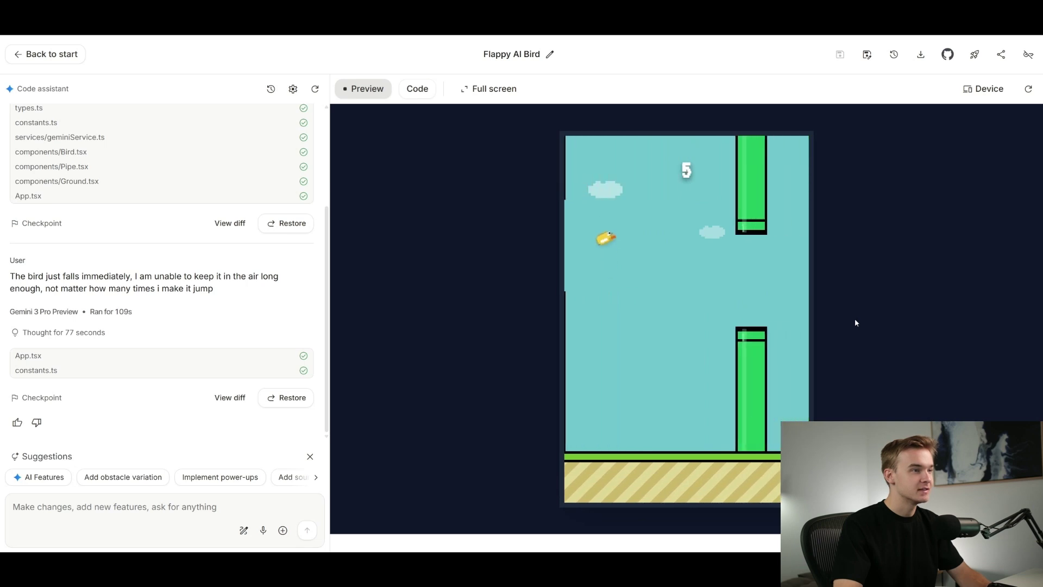
key(space)
key(space)
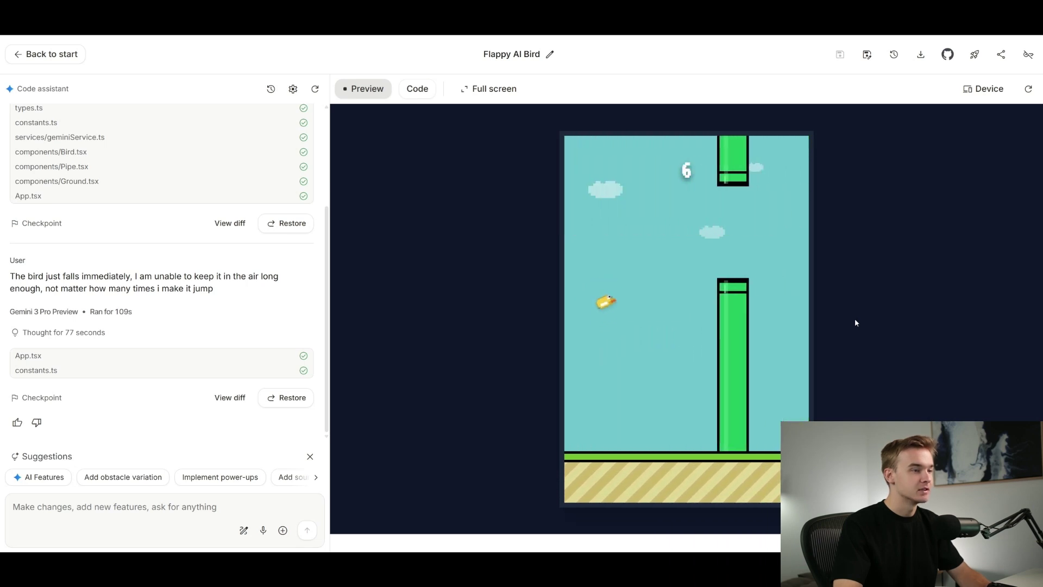
key(space)
key(space)
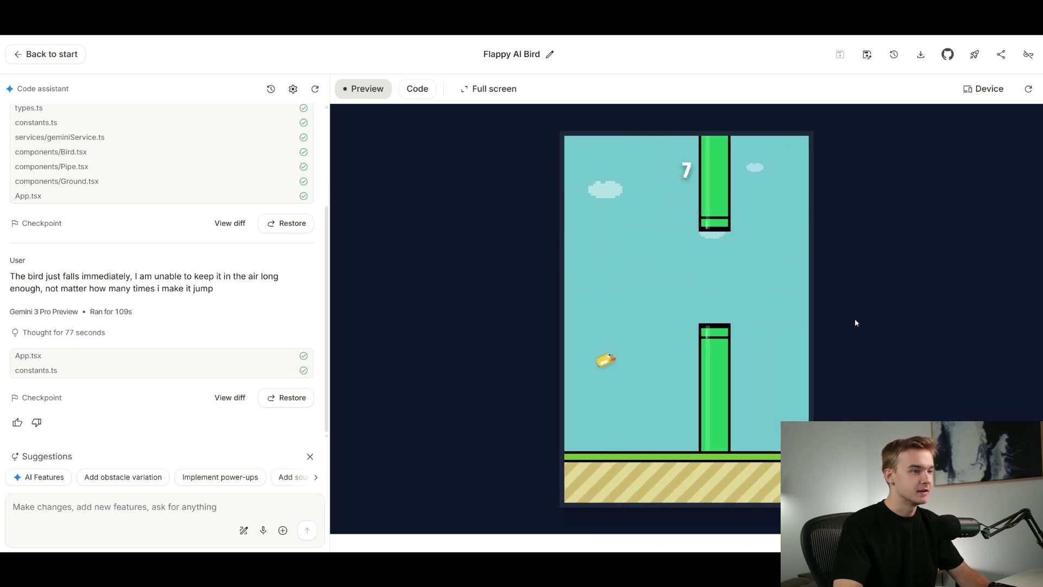
key(space)
key(space)
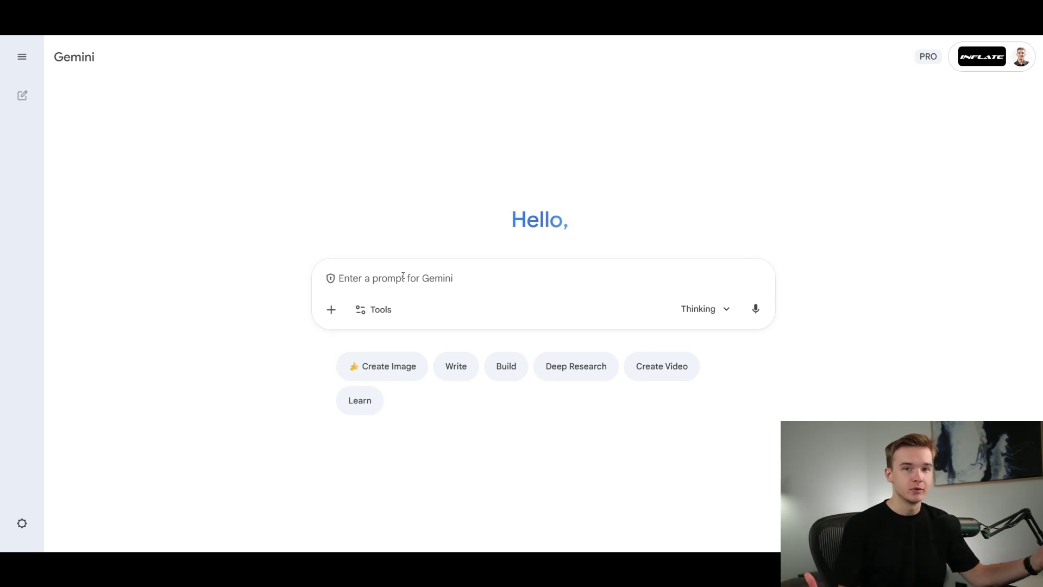
click(403, 276)
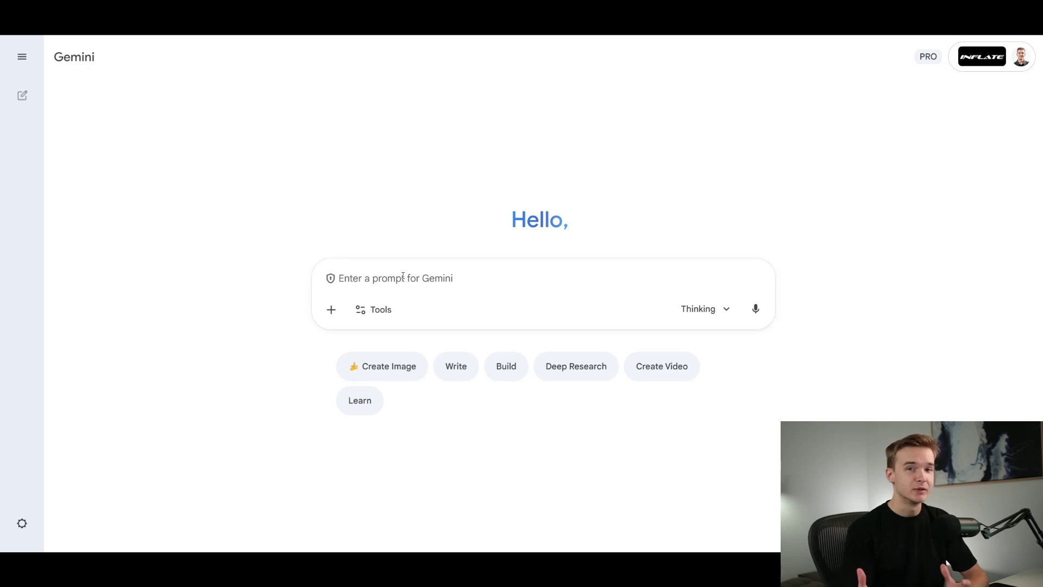
- Switch to Create images with Thinking with 3 Pro and paste the poster prompt
click(396, 310)
click(445, 395)
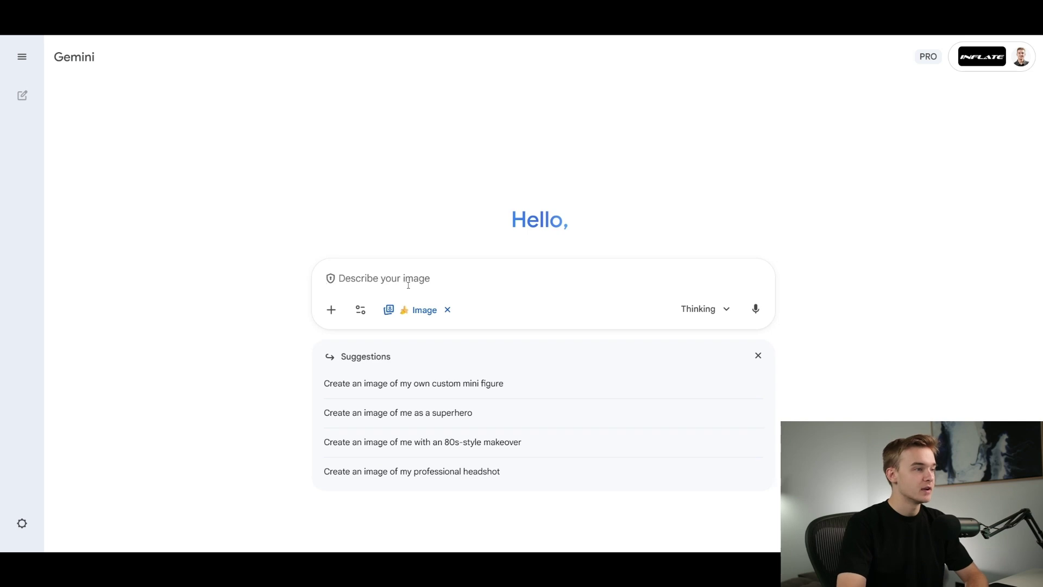
click(703, 319)
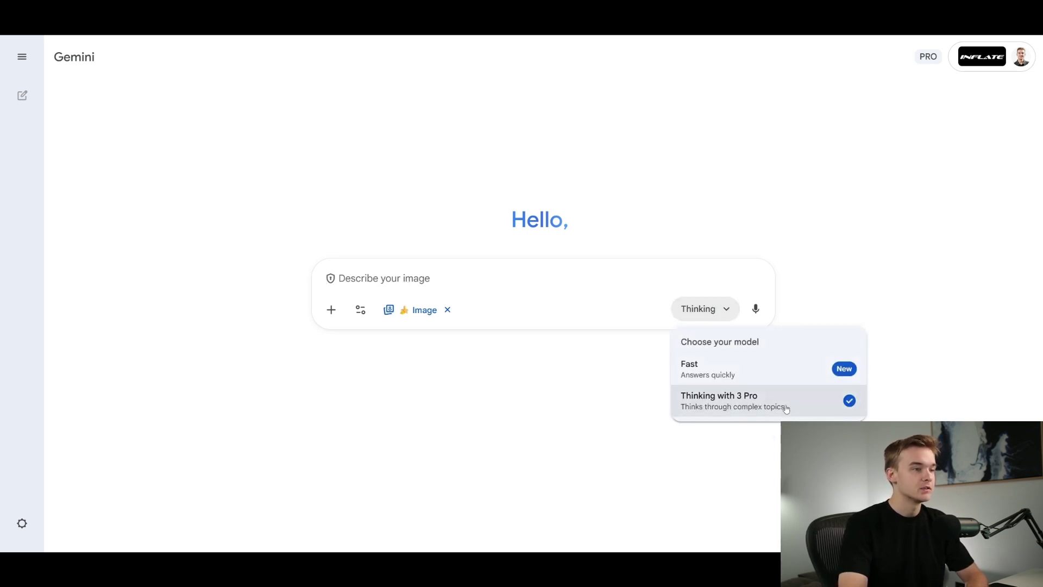
click(433, 282)
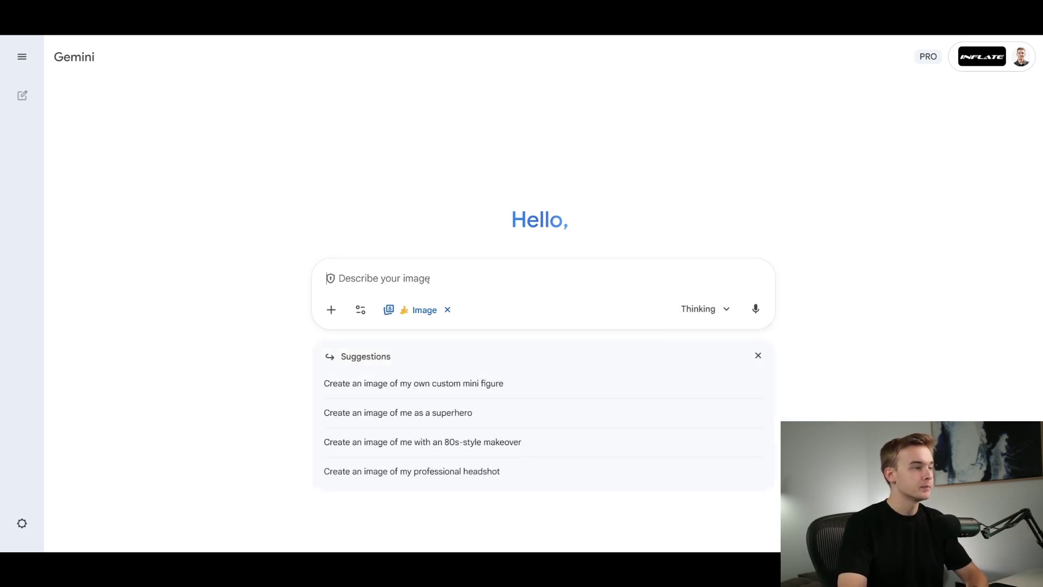
text(Hey! I'm Brendan from Australia. I run Inflate AI, helping businesses integrate AI solutions & Relyable, a testing tool for AI Agents.)
key(shift+Return)
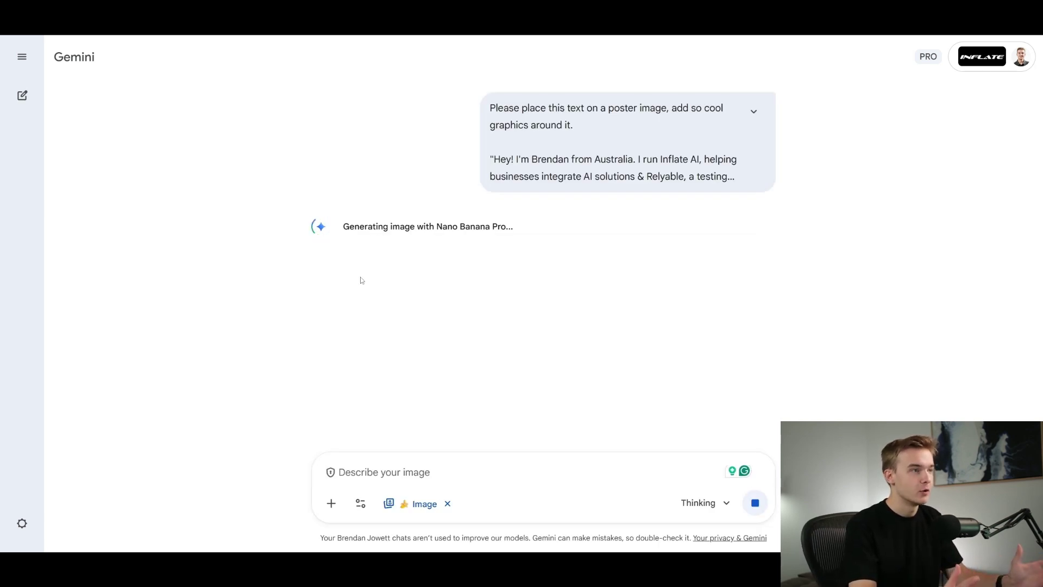
- Expand the sent request and view the neon circuit-board poster at full size
click(754, 112)
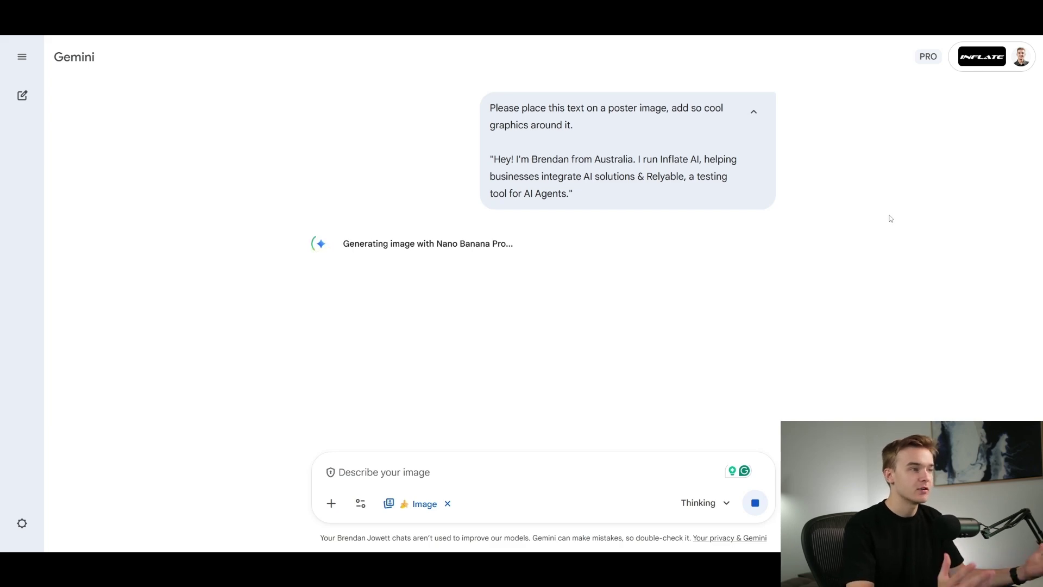
click(579, 307)
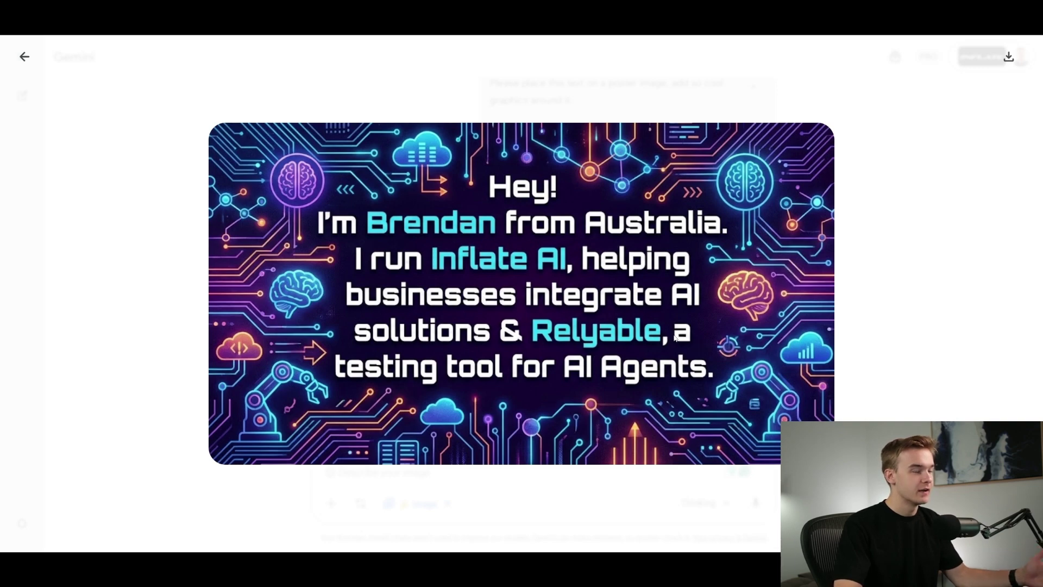
click(918, 284)
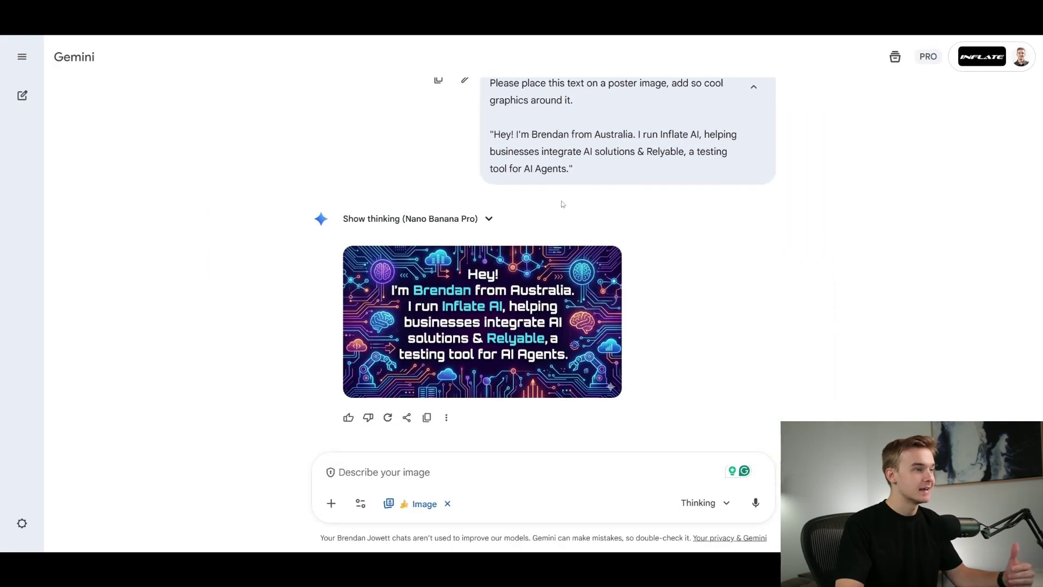
drag(490, 135, 605, 175)
click(600, 181)
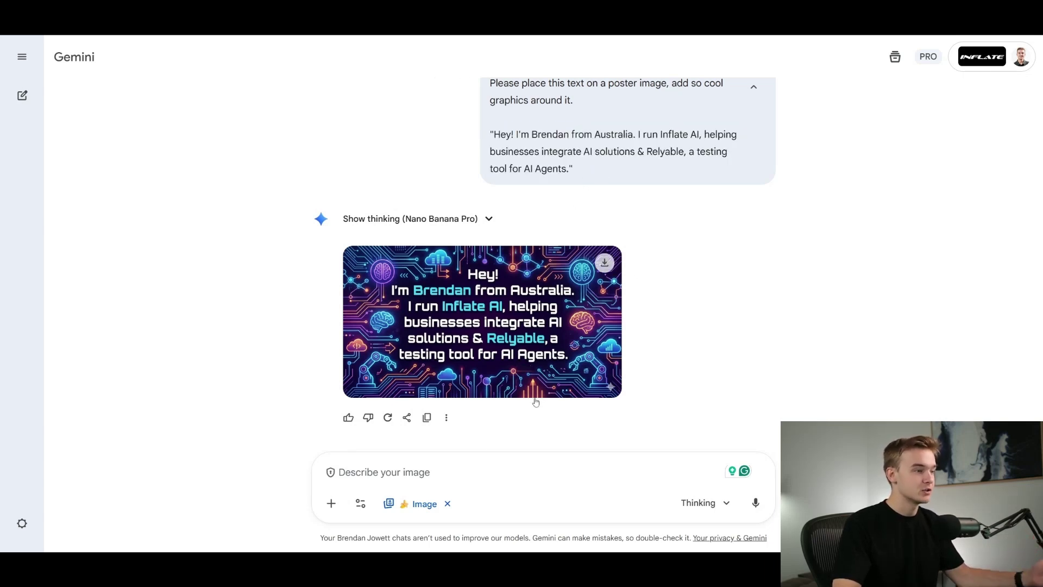
- Follow the 'more minimalistic and modern' request until the light-background line-art poster appears
click(472, 469)
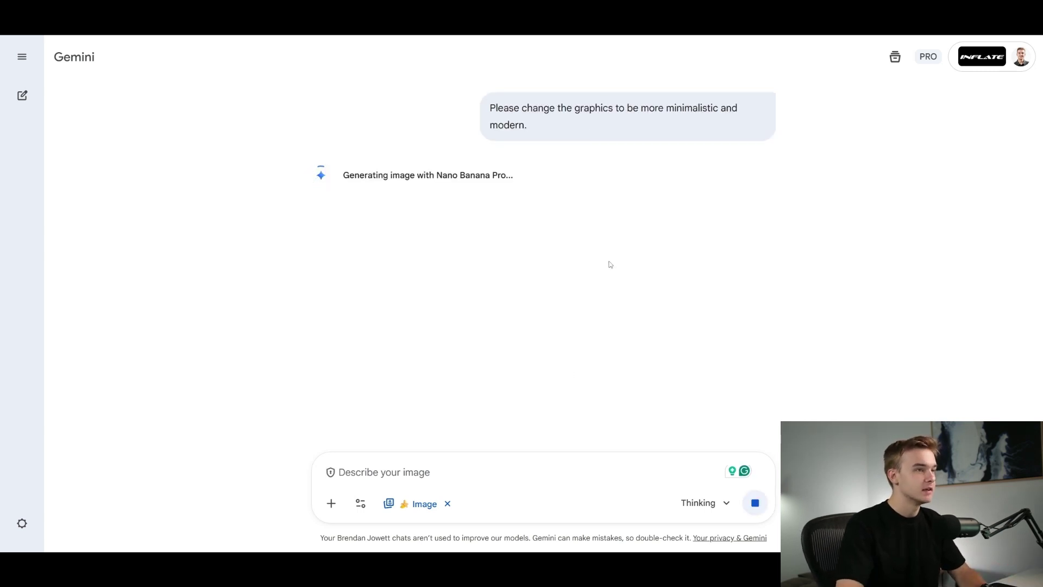
scroll(609, 269, up, 3)
scroll(683, 215, up, 3)
scroll(683, 222, down, 3)
scroll(682, 221, up, 1)
scroll(684, 222, up, 1)
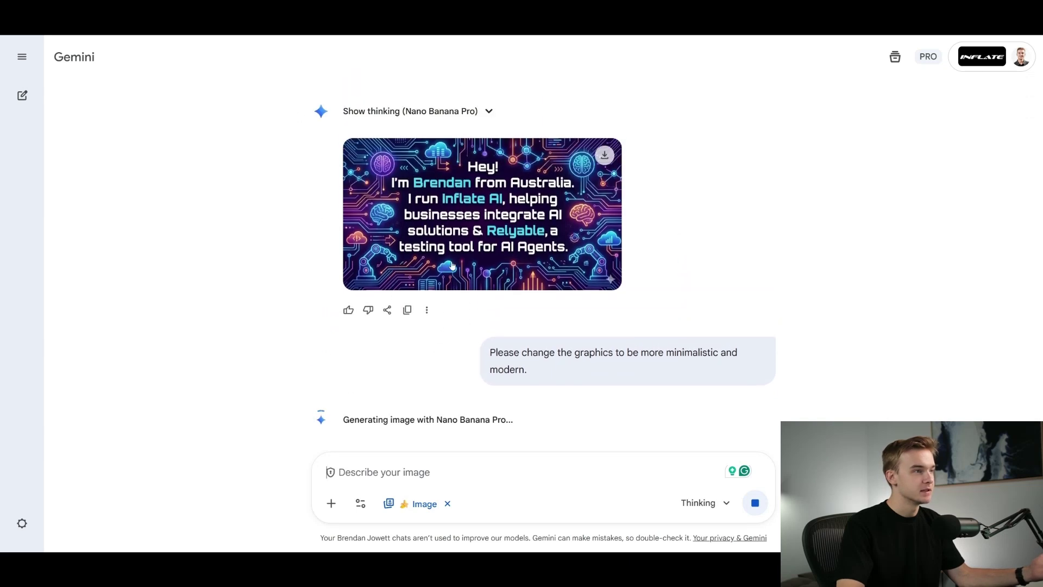
scroll(706, 218, down, 2)
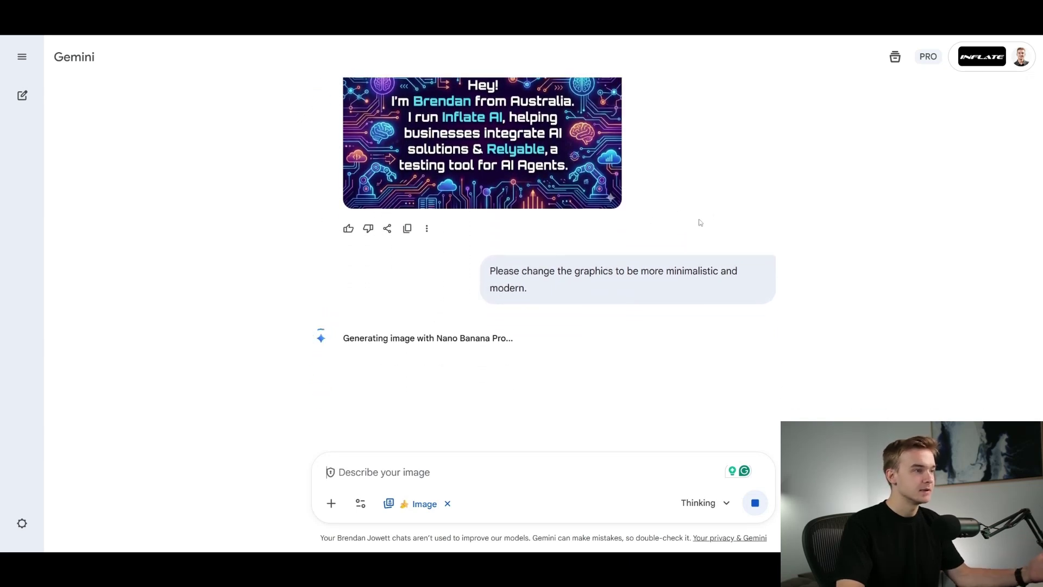
scroll(699, 223, up, 1)
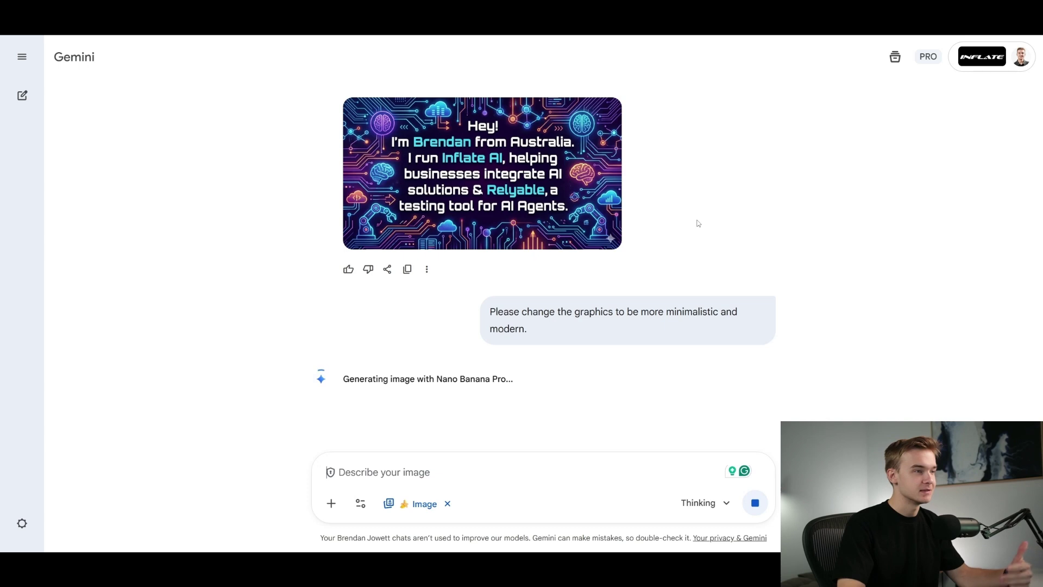
mouse_move(584, 130)
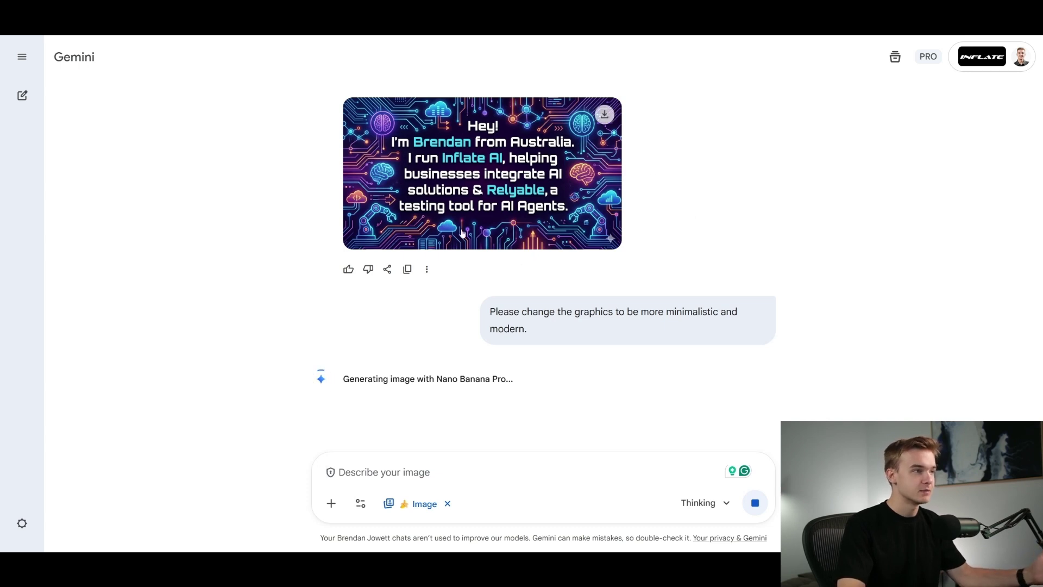
scroll(709, 161, down, 3)
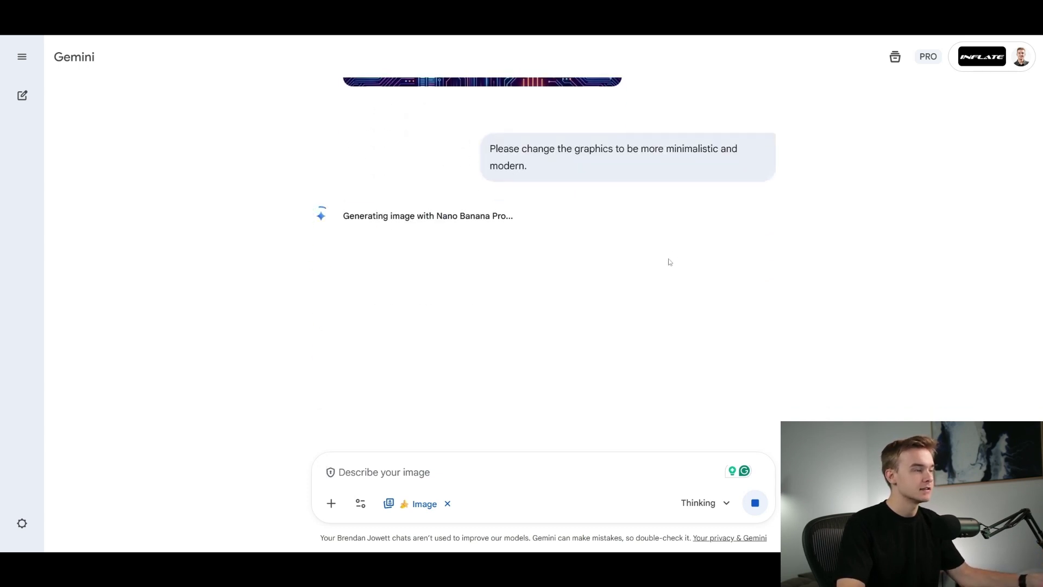
scroll(670, 262, down, 1)
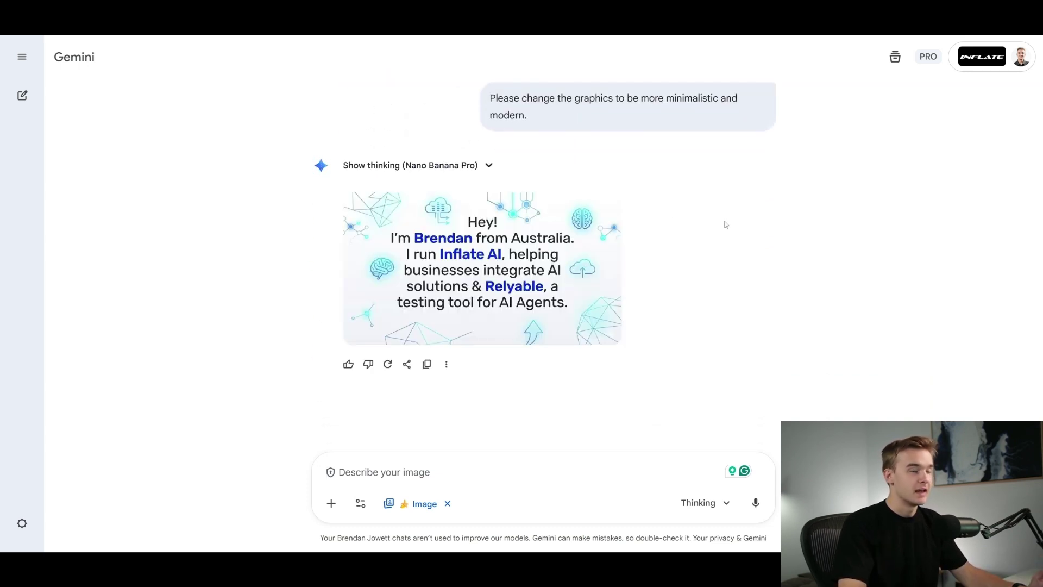
- View the minimalistic poster full size, then scroll back to compare it with the dark version
mouse_move(488, 218)
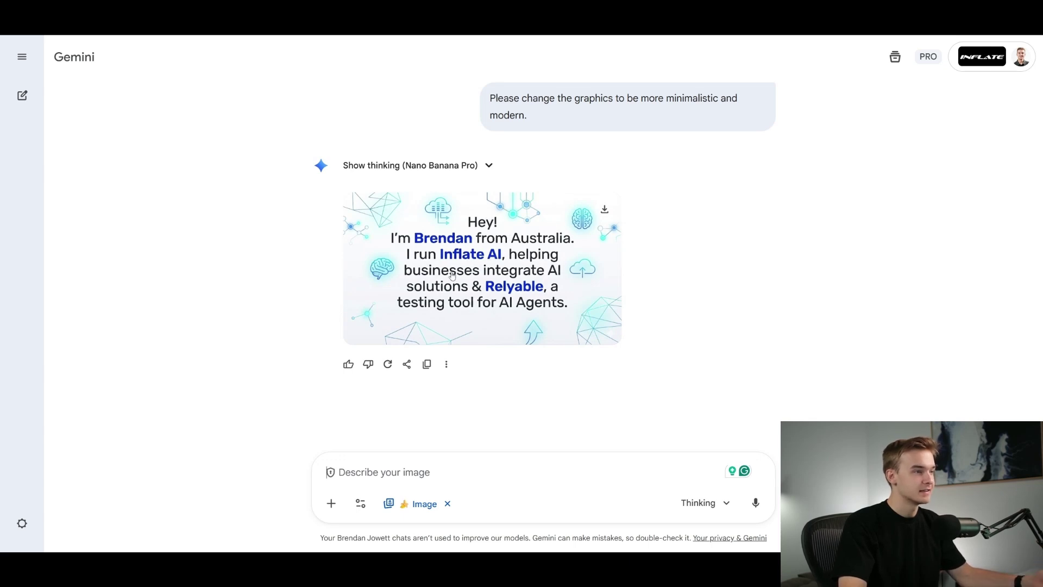
scroll(700, 289, up, 1)
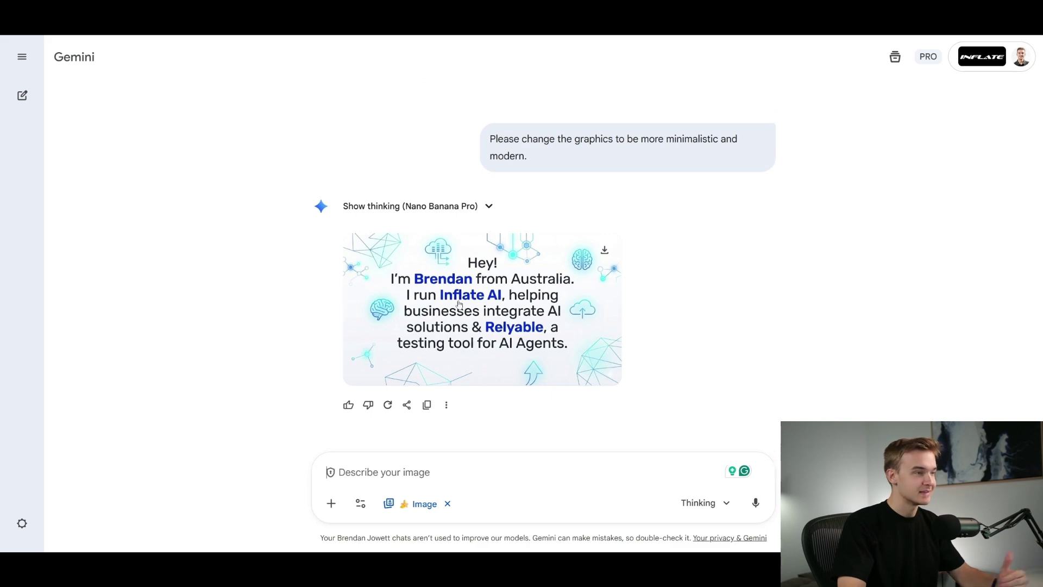
click(609, 305)
click(845, 328)
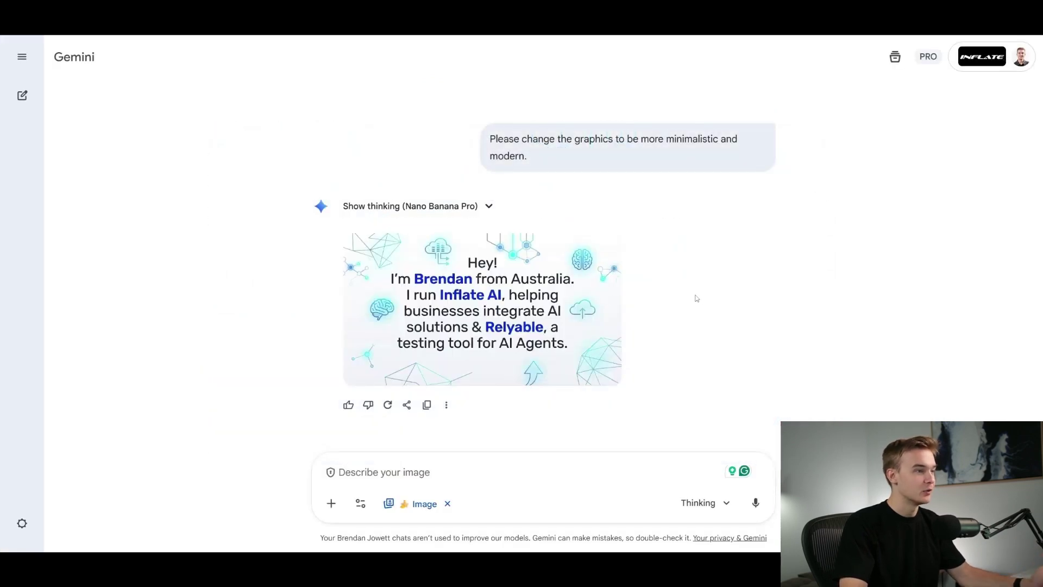
scroll(679, 310, down, 1)
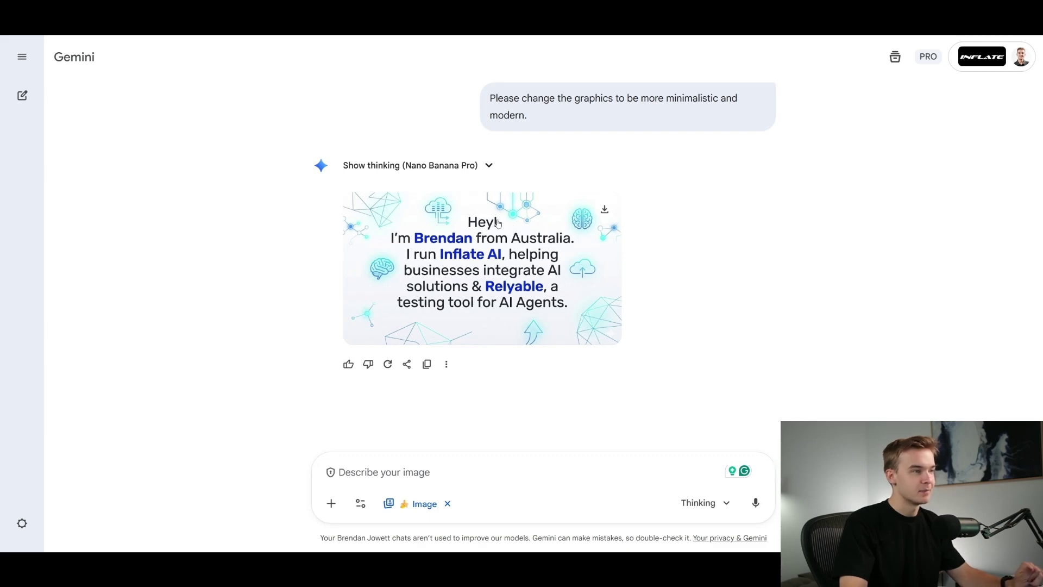
scroll(687, 296, up, 2)
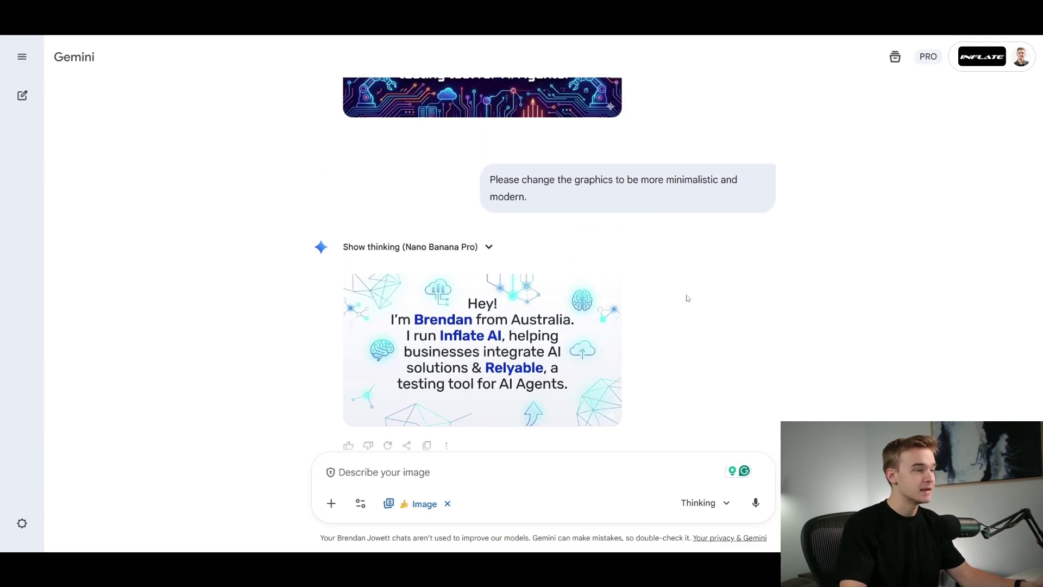
scroll(650, 309, up, 4)
scroll(659, 319, down, 4)
scroll(664, 314, down, 1)
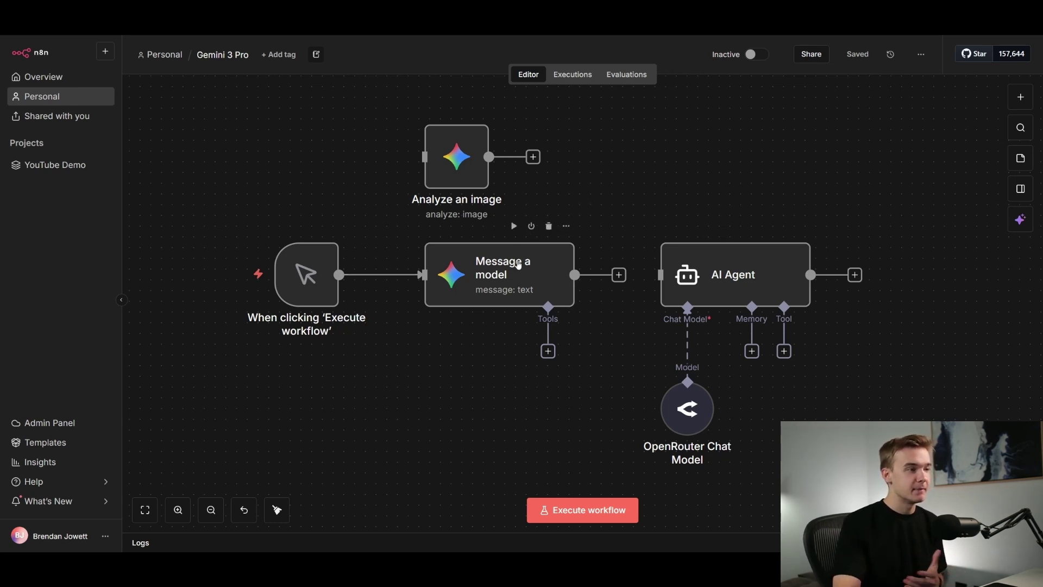
- Search the node panel for 'gemini' to see the available Gemini nodes
click(1014, 98)
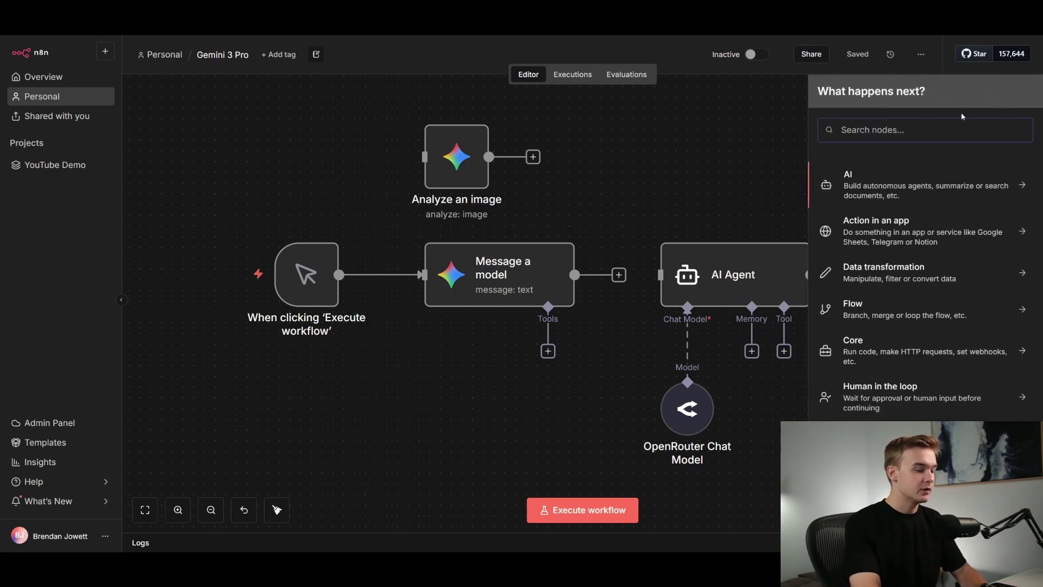
text(gemini)
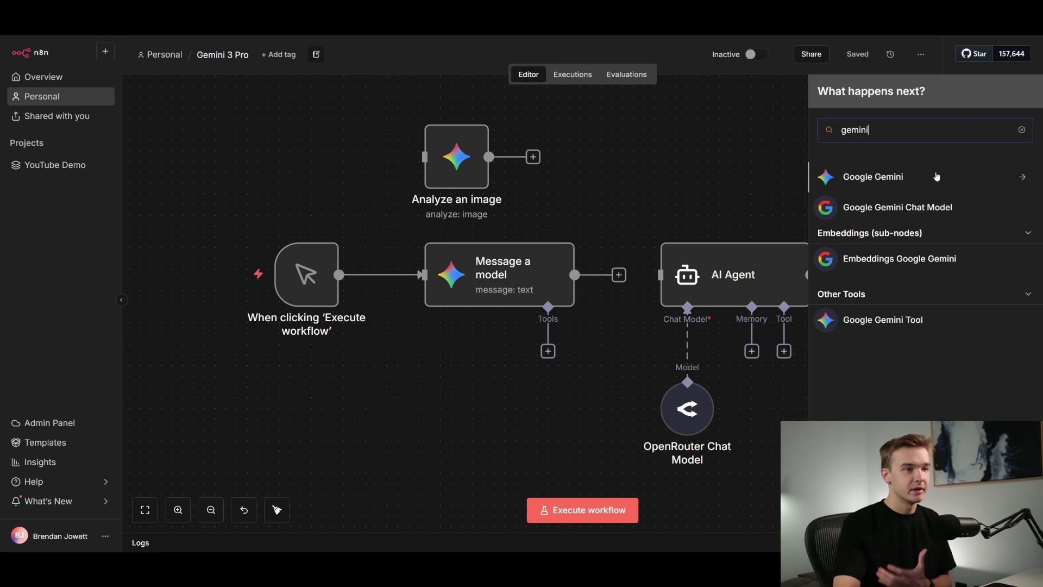
click(714, 174)
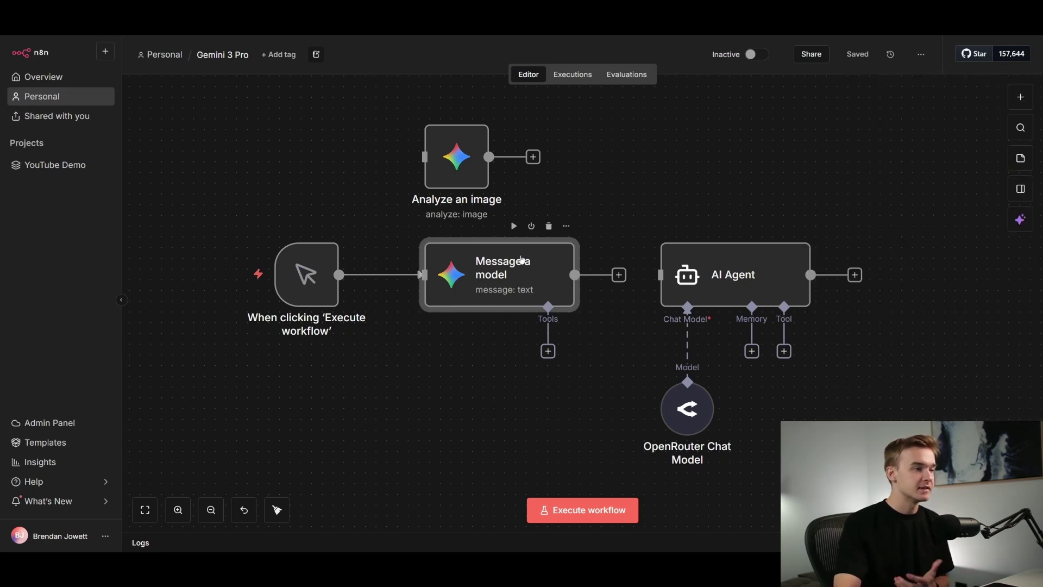
- Confirm the Message a model node's model is models/gemini-3-pro-preview
double_click(528, 256)
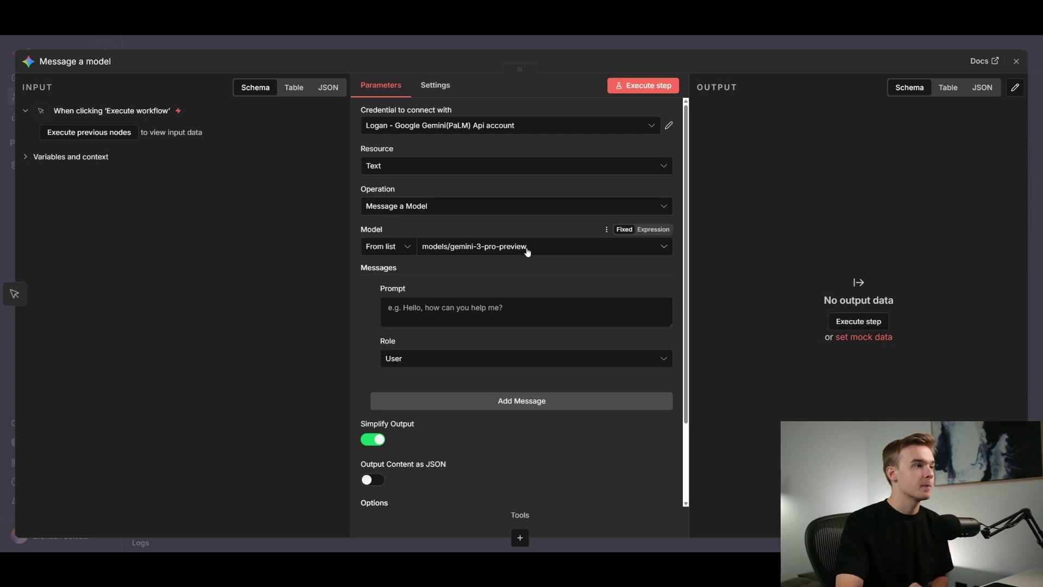
click(492, 246)
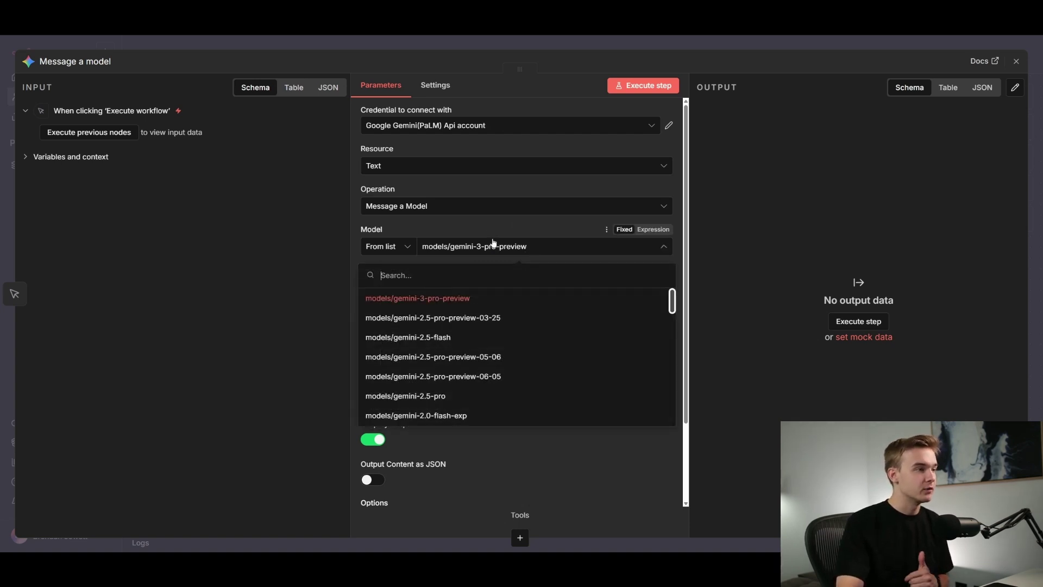
drag(674, 297, 660, 404)
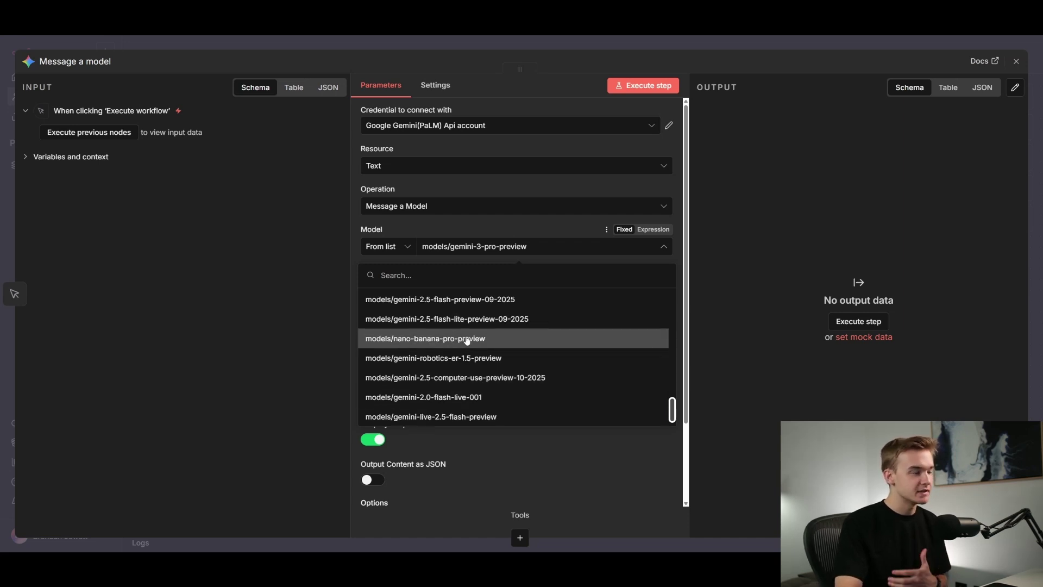
click(513, 461)
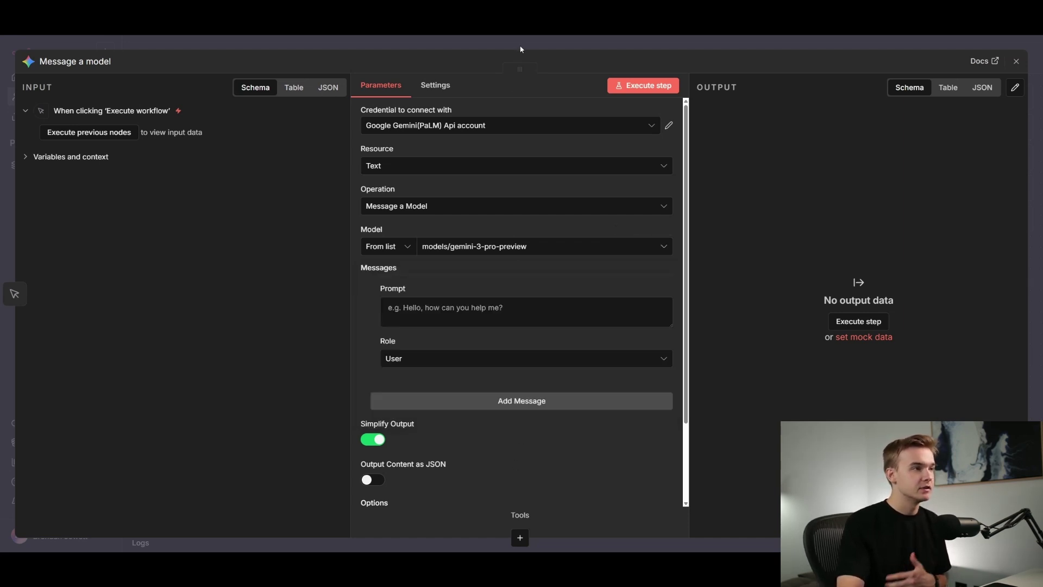
key(Escape)
drag(551, 199, 554, 203)
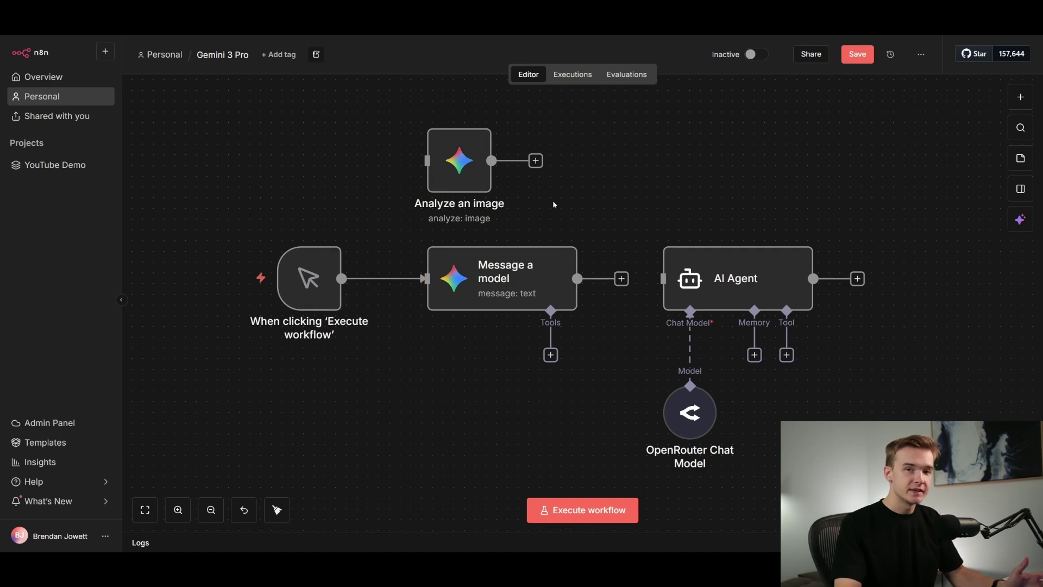
- Check that the Analyze an image node's model is models/gemini-3-pro-preview
double_click(459, 160)
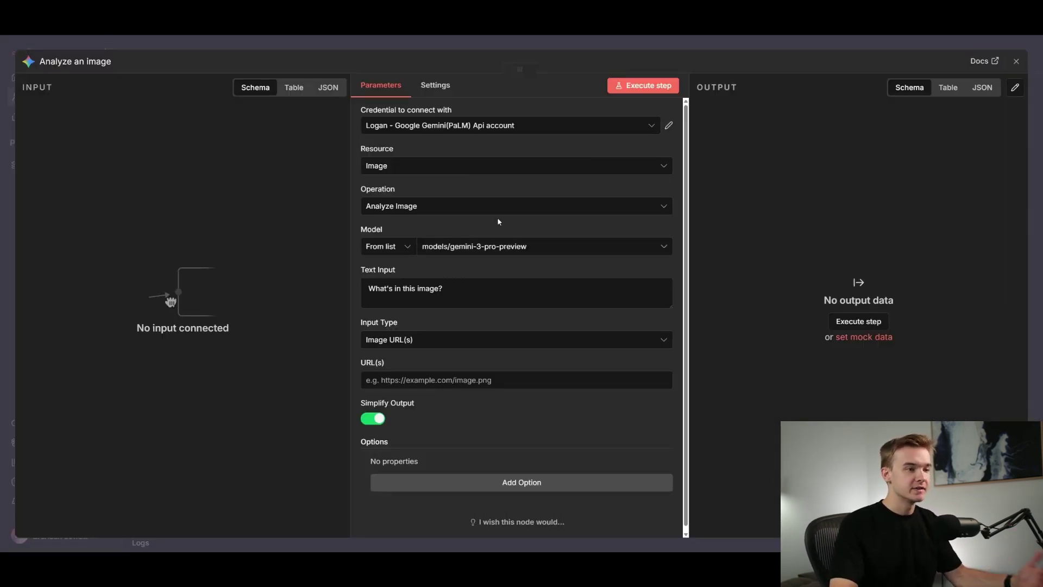
key(Escape)
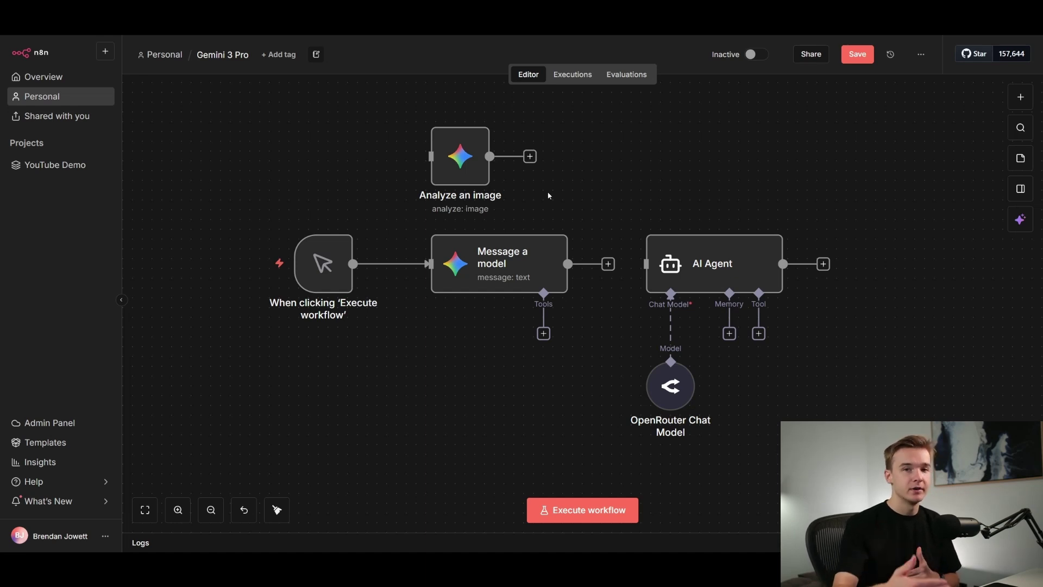
- Verify the OpenRouter Chat Model uses google/gemini-3-pro-preview, then nudge the AI Agent node up-right
key(1)
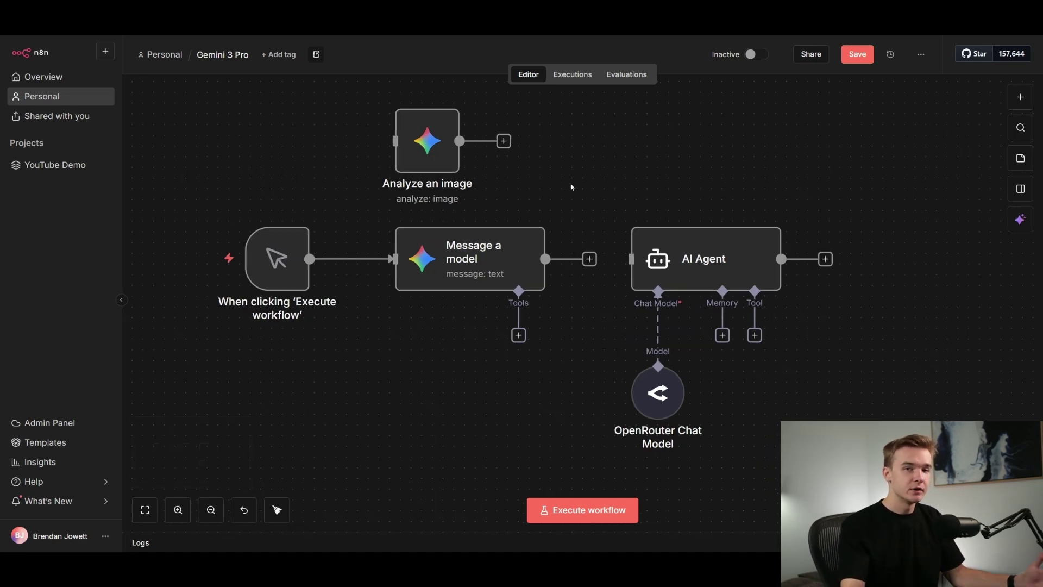
mouse_move(793, 252)
drag(688, 210, 509, 138)
scroll(545, 150, up, 2)
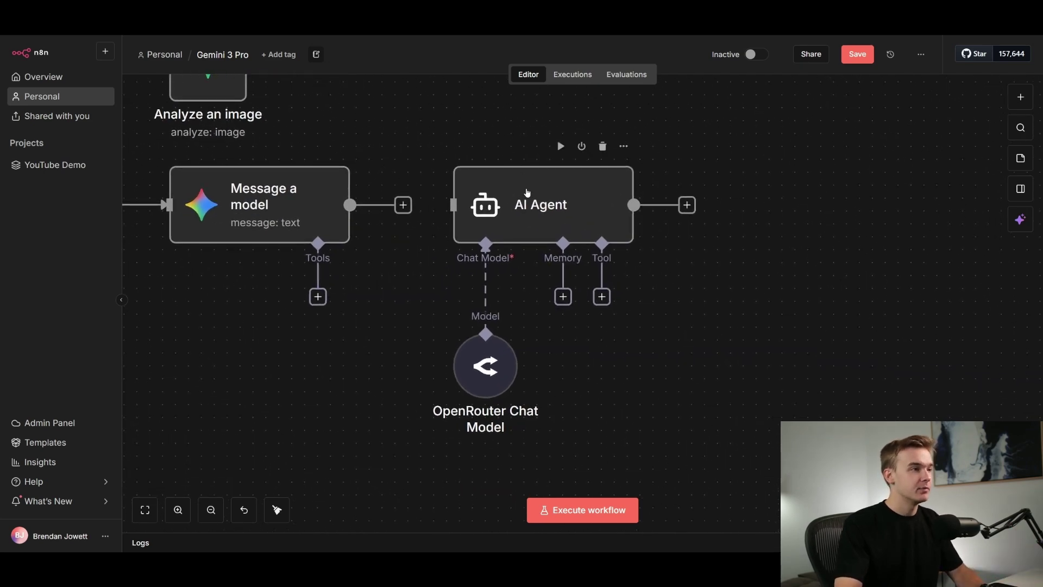
scroll(566, 148, left, 2)
scroll(566, 148, down, 2)
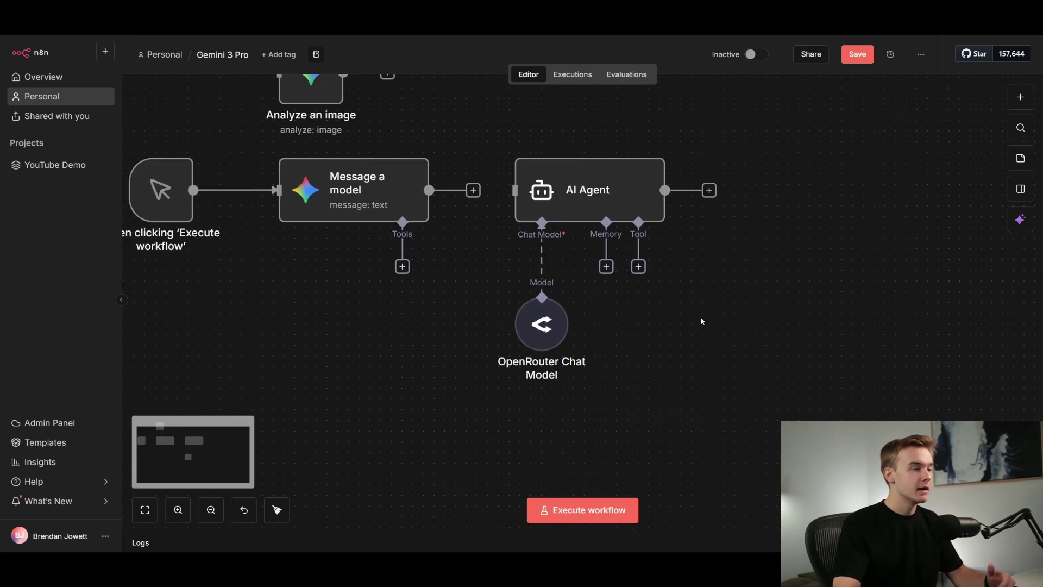
double_click(551, 327)
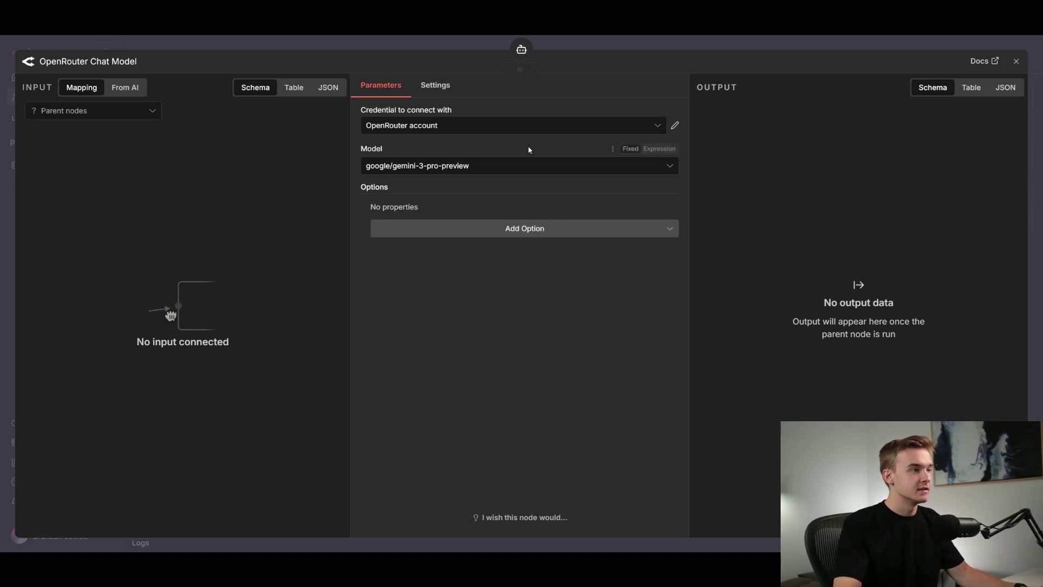
click(485, 43)
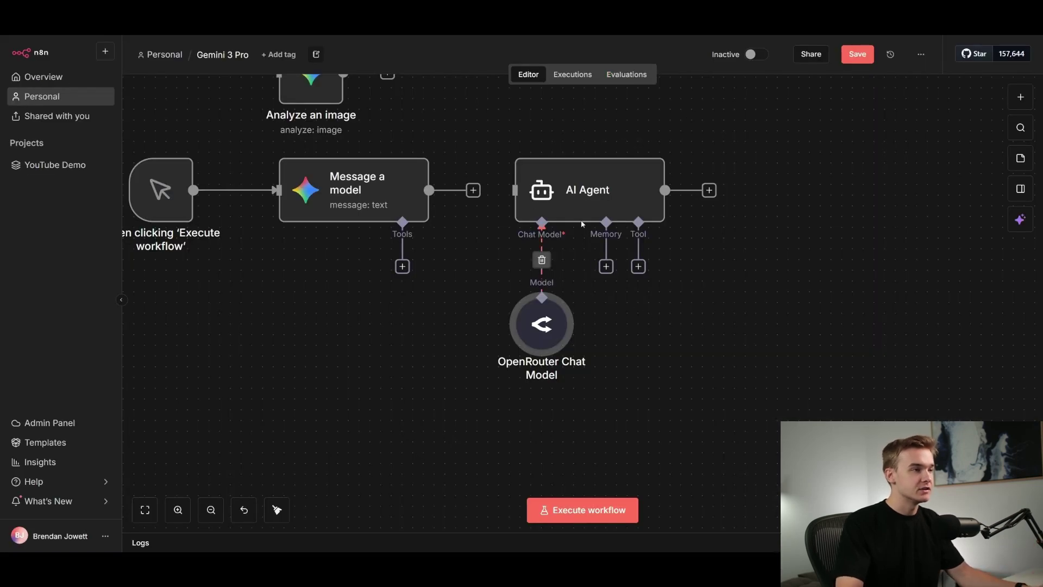
drag(587, 201, 619, 190)
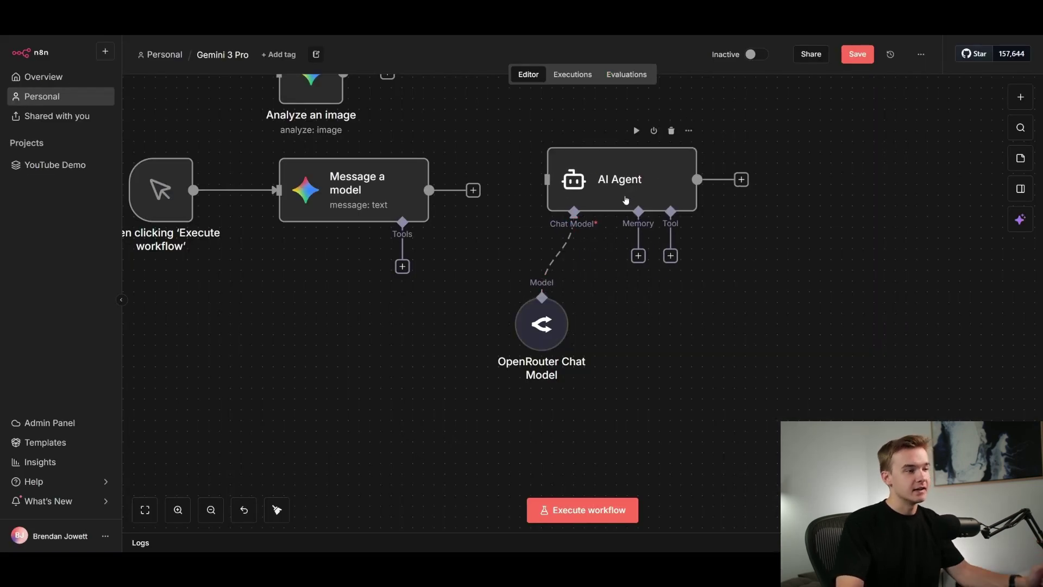